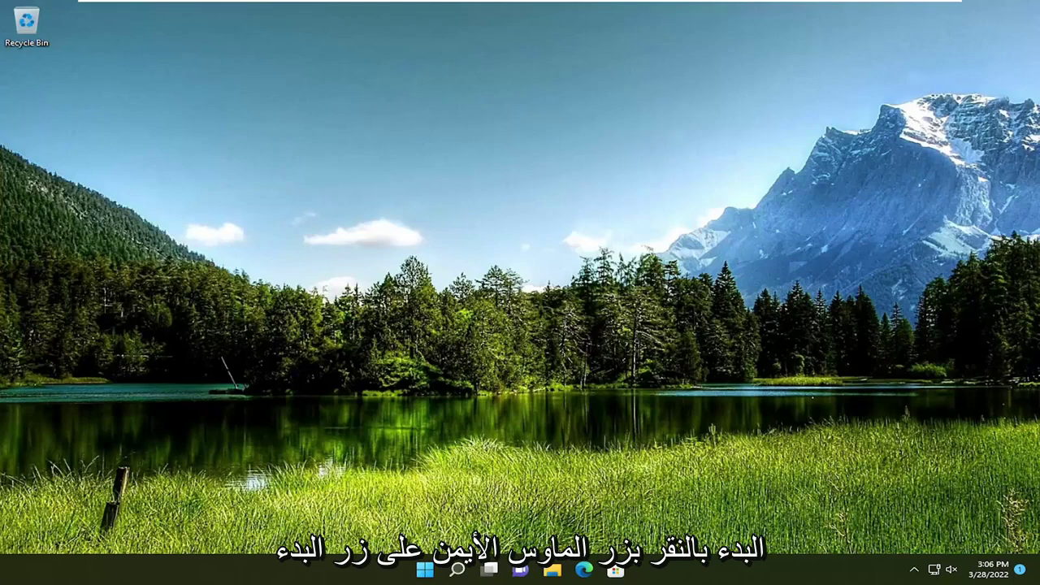
pyautogui.rightClick(429, 570)
pyautogui.moveTo(412, 518)
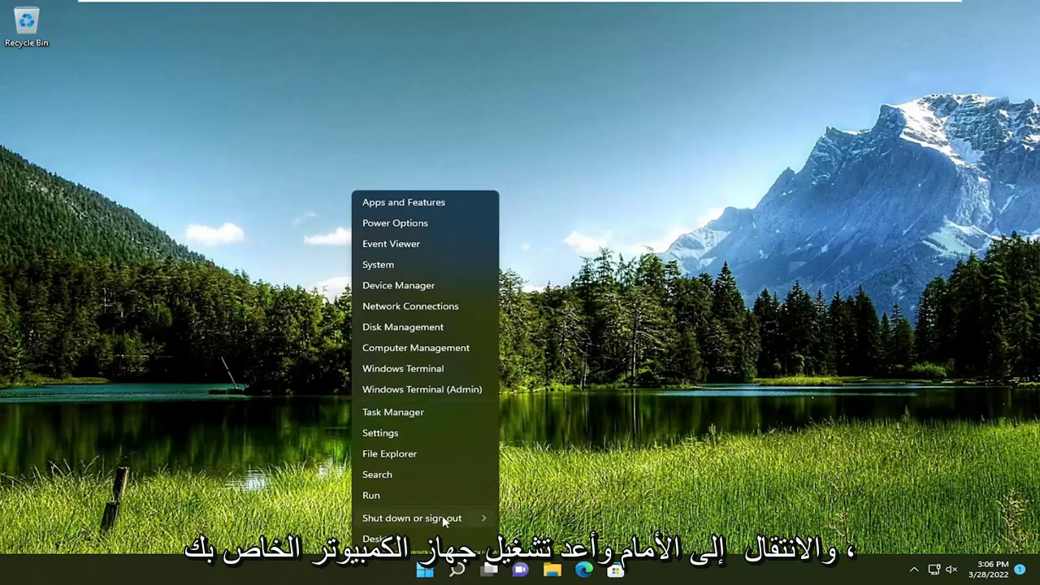